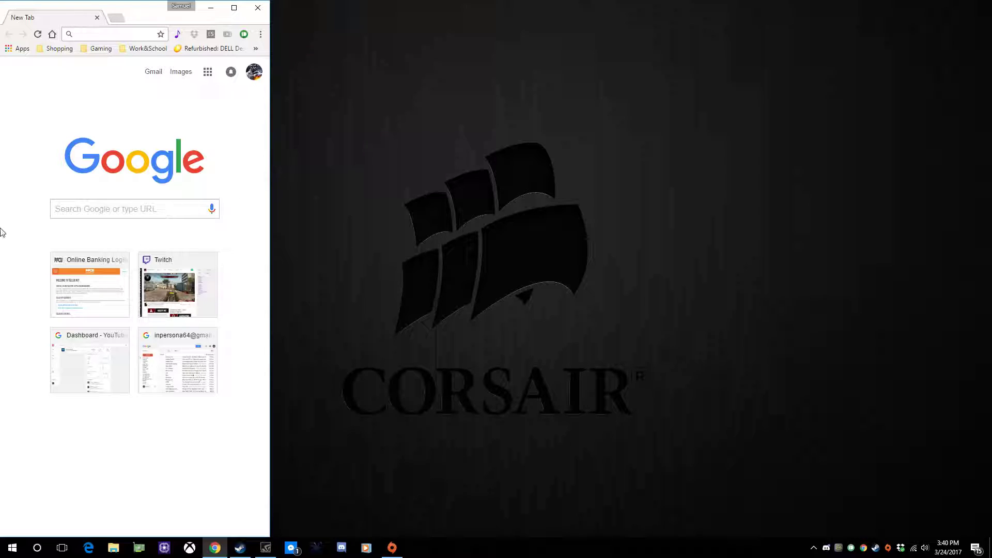
Open the Start menu and scroll the app list down to the S section showing Store
left_click(6, 553)
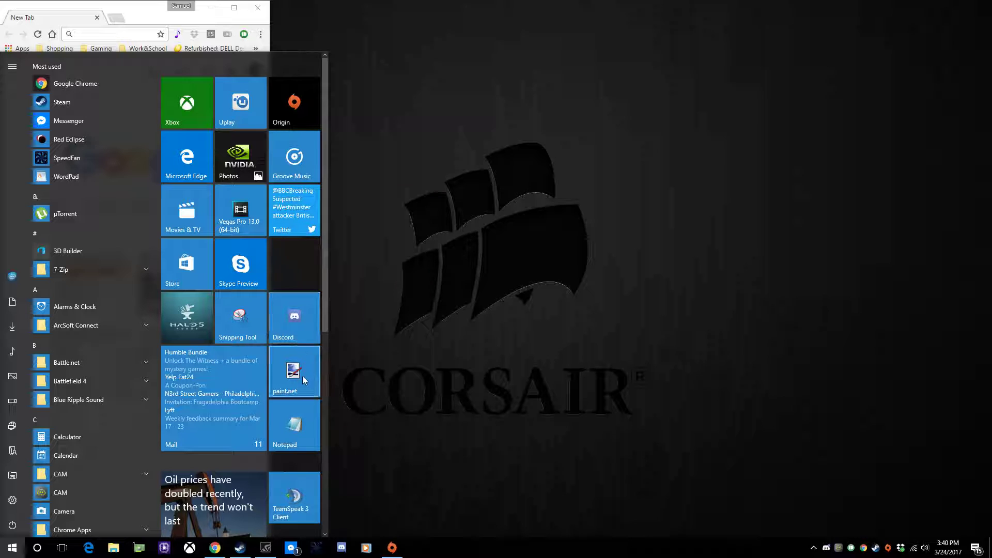
scroll(292, 478, "down", 7)
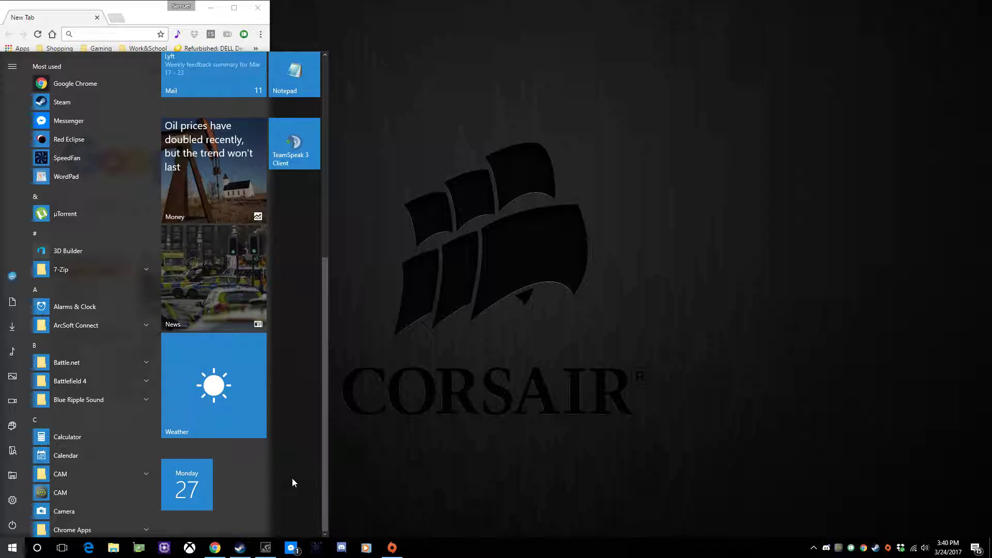
scroll(111, 466, "down", 12)
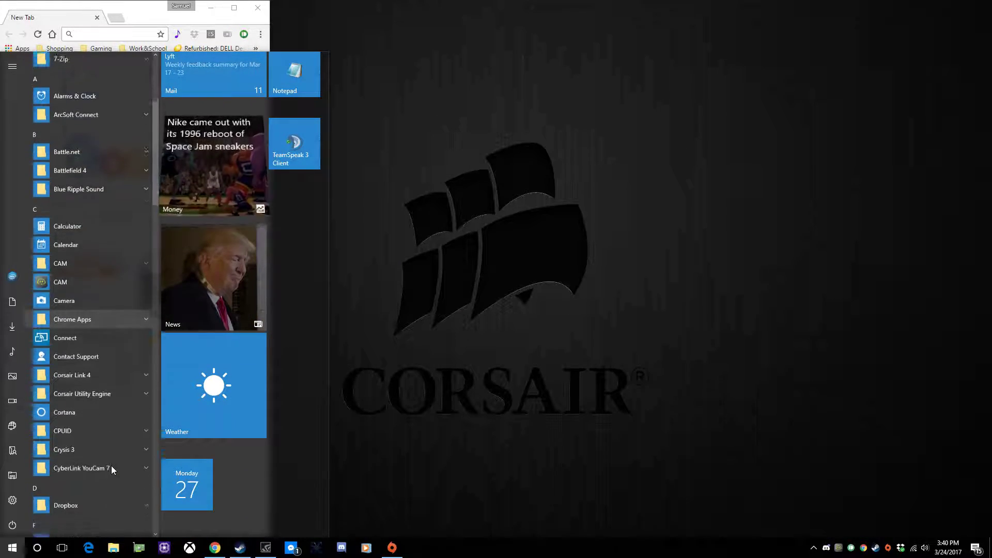
scroll(110, 462, "down", 15)
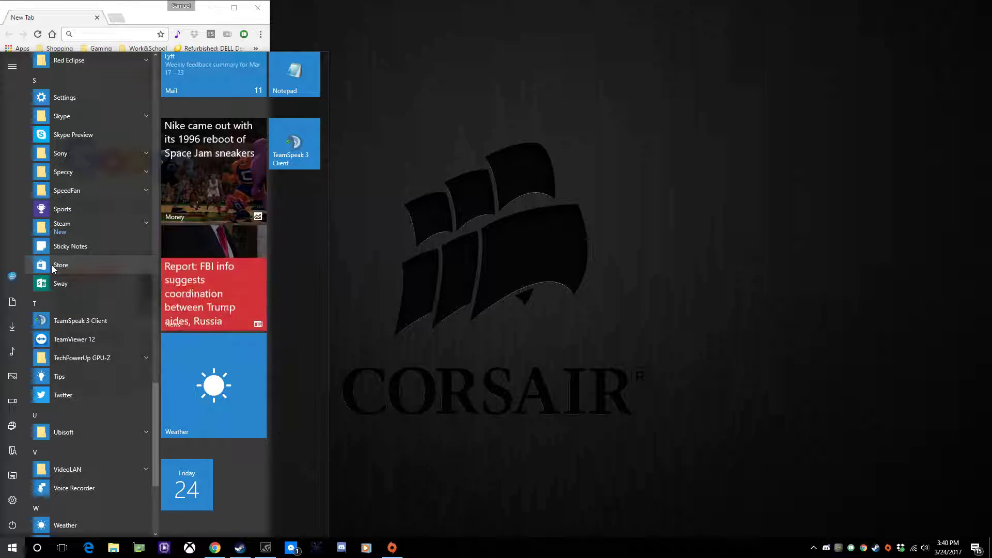
Launch Store, search for 'Halo 5 For' and open the Halo 5: Forge Bundle page
left_click(86, 265)
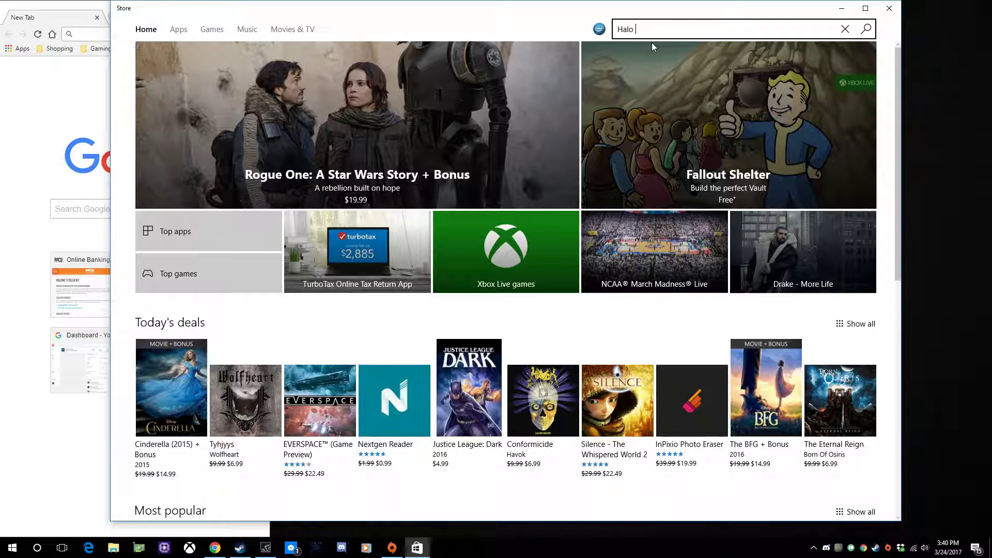
type("5 For")
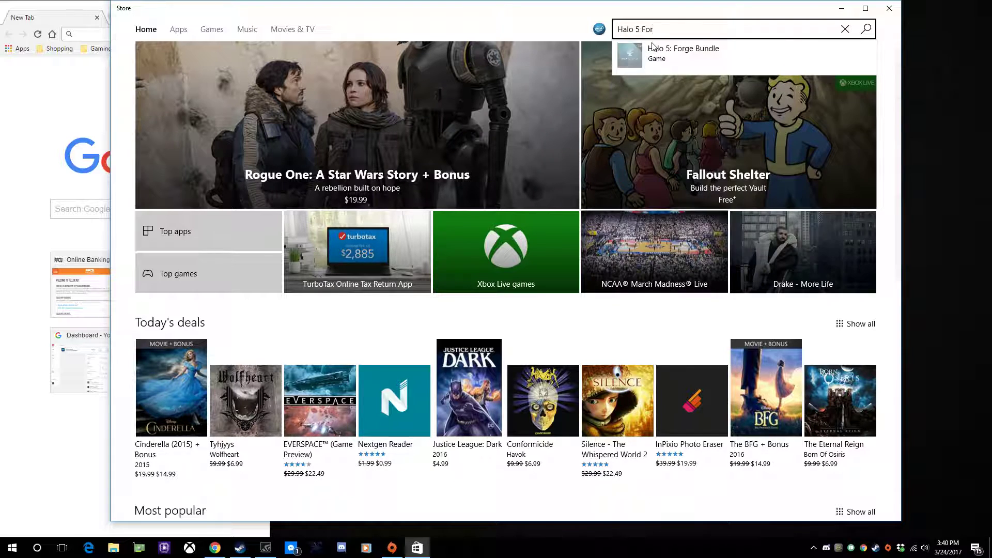
left_click(678, 57)
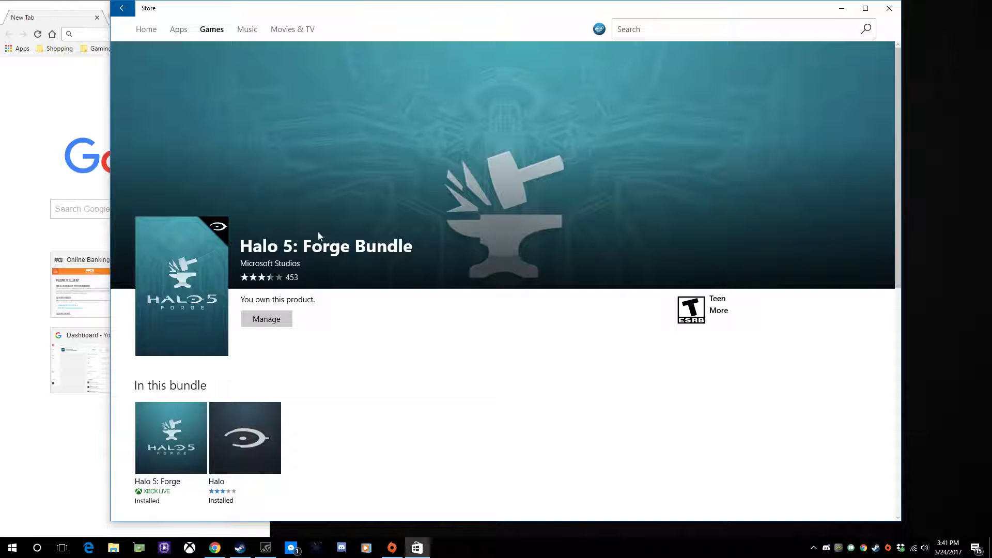
Launch the Halo app from its tile in the bundle
scroll(347, 378, "down", 2)
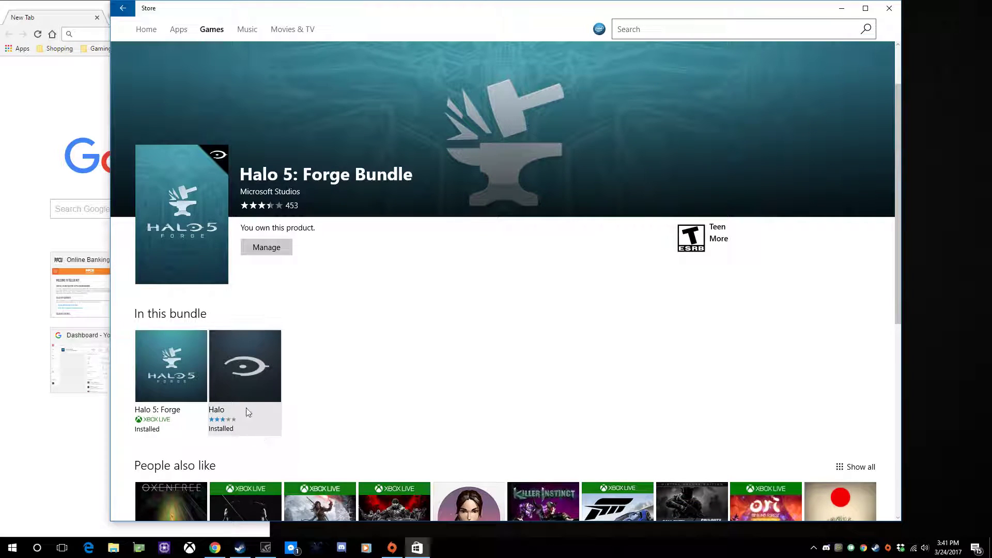
left_click(252, 366)
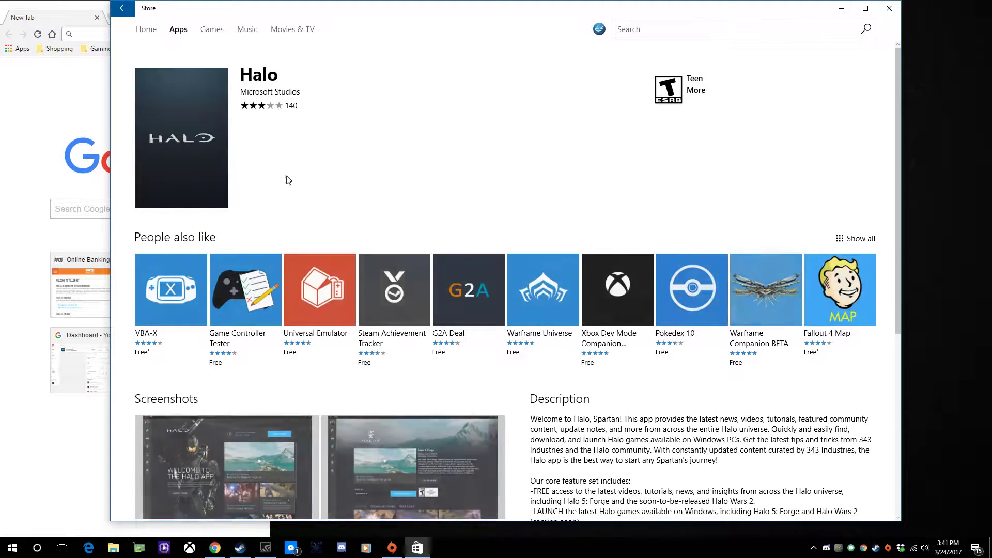
left_click(279, 143)
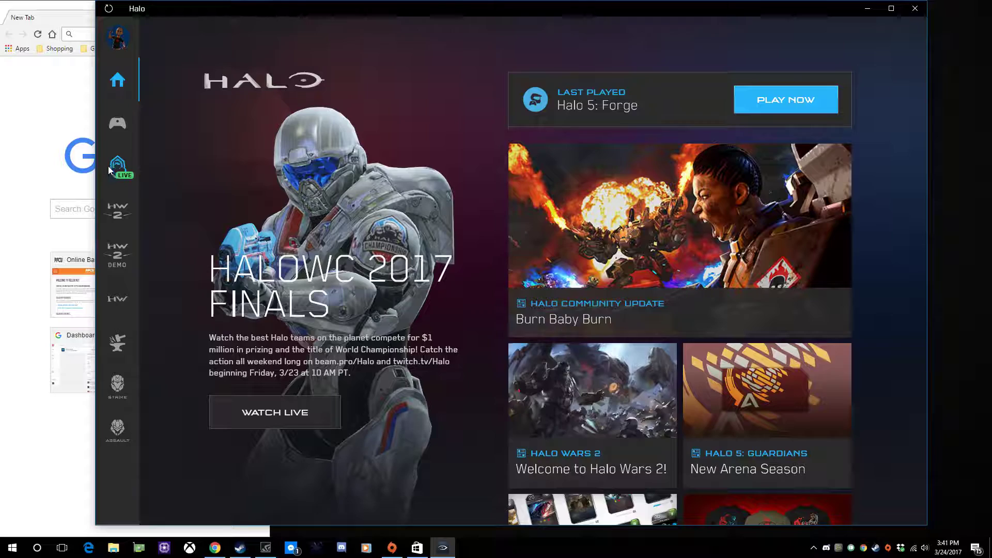
Close the Halo window and open the Halo 5: Forge game page from the bundle
left_click(914, 9)
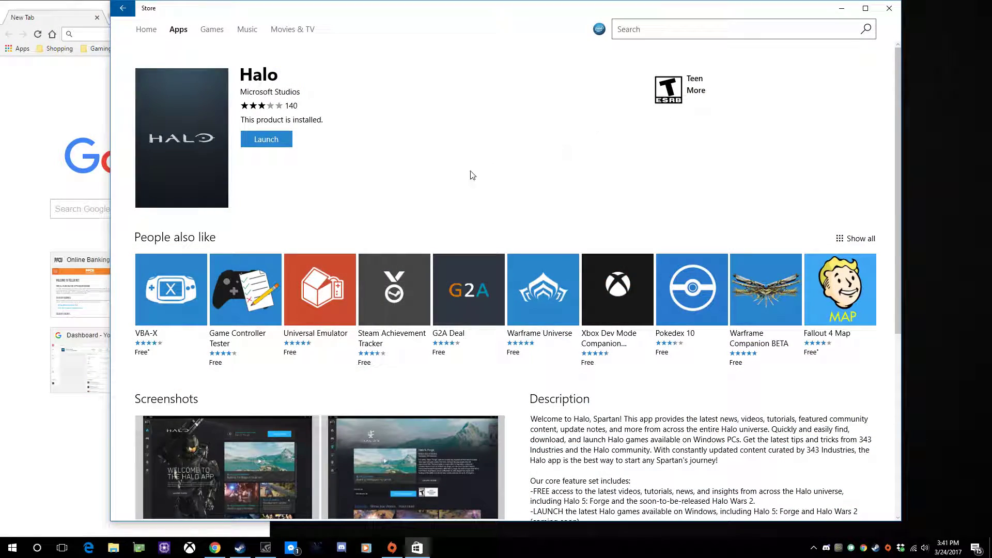
left_click(123, 7)
left_click(168, 375)
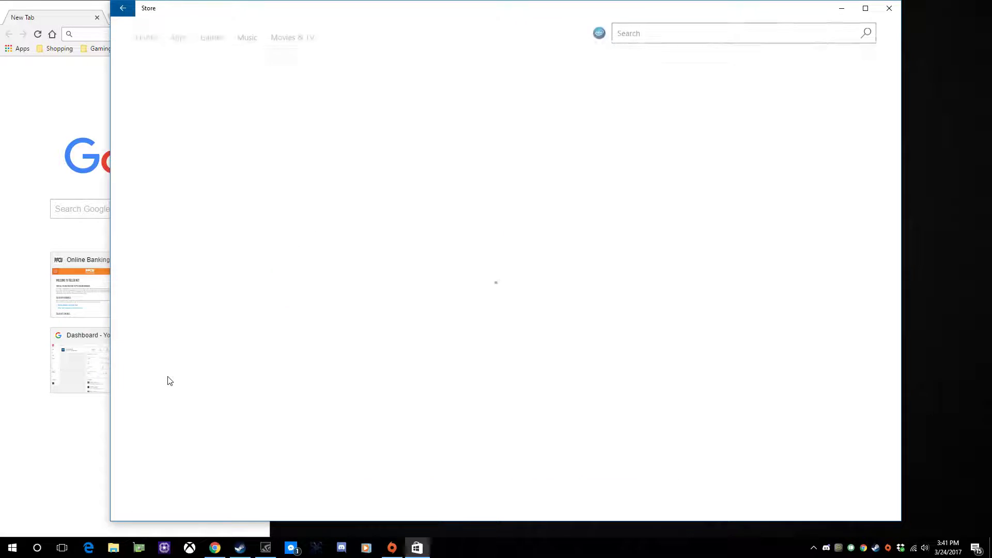
Play Halo 5: Forge, then return to the Xbox app's Home feed
left_click(268, 317)
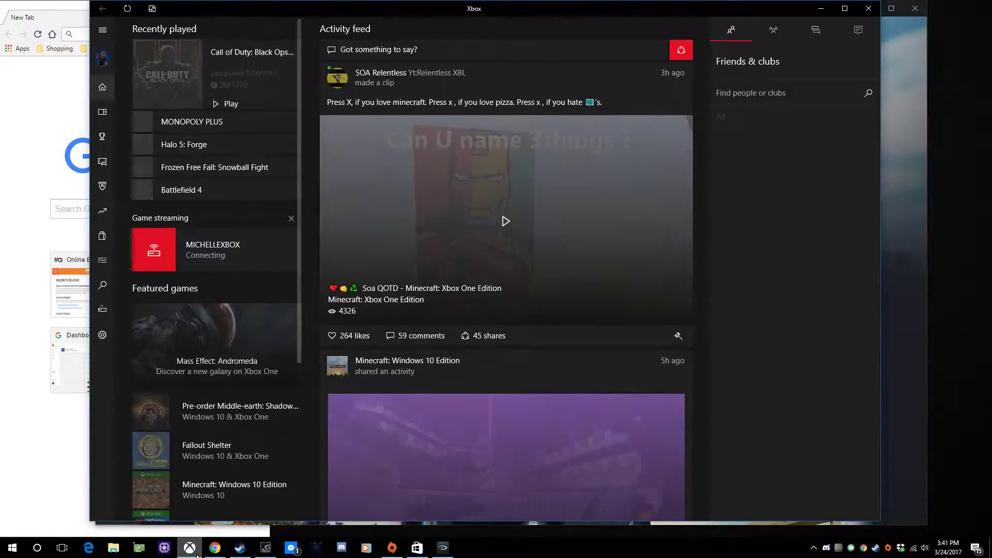
mouse_move(197, 556)
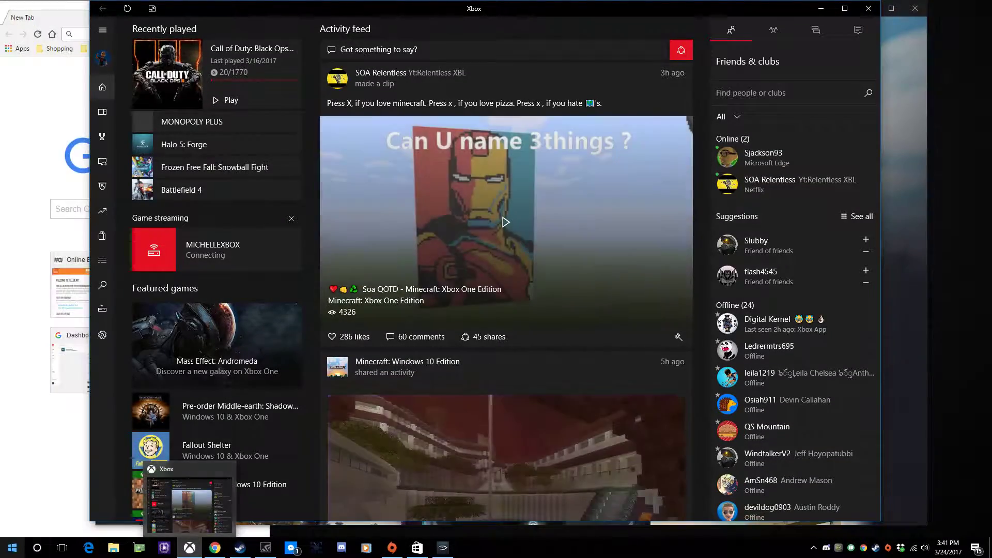
key("super")
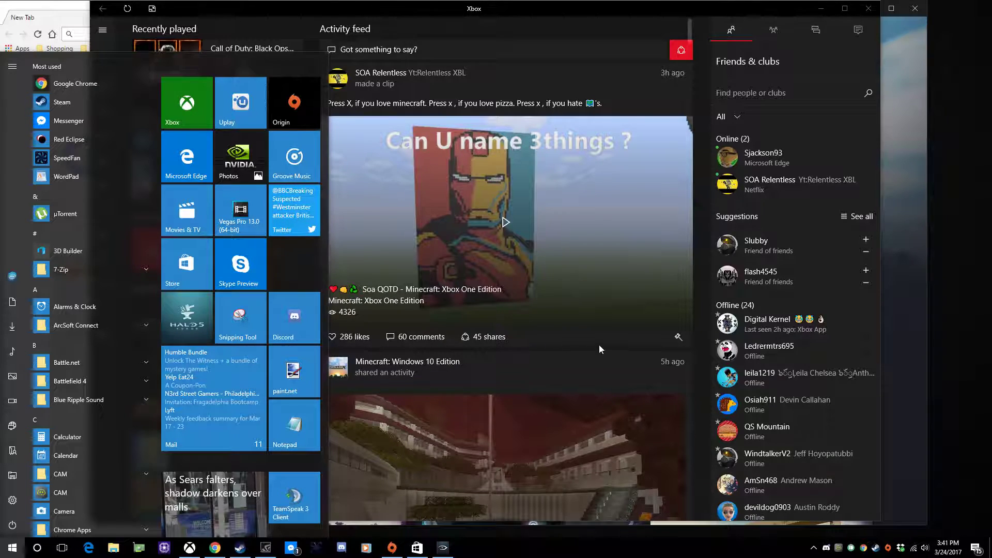
left_click(593, 367)
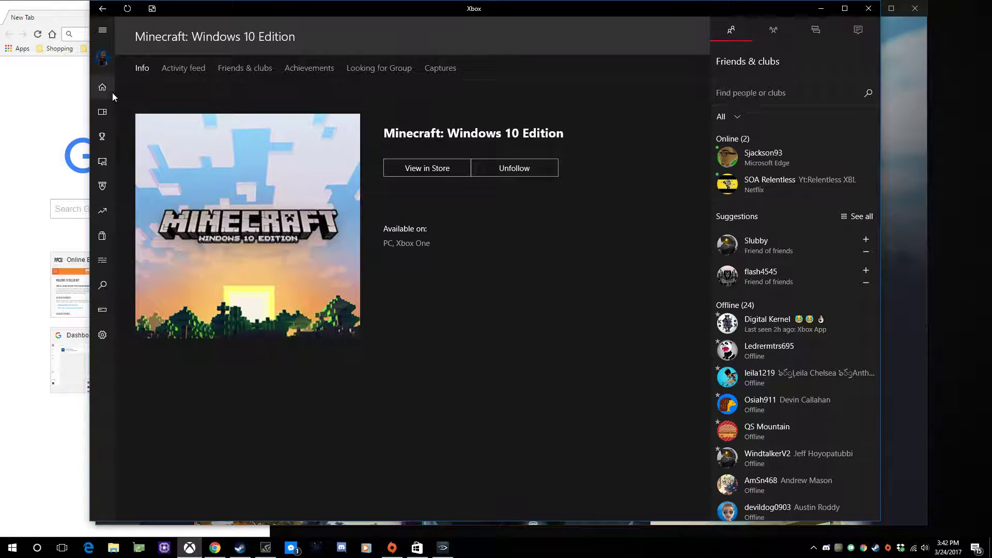
left_click(106, 90)
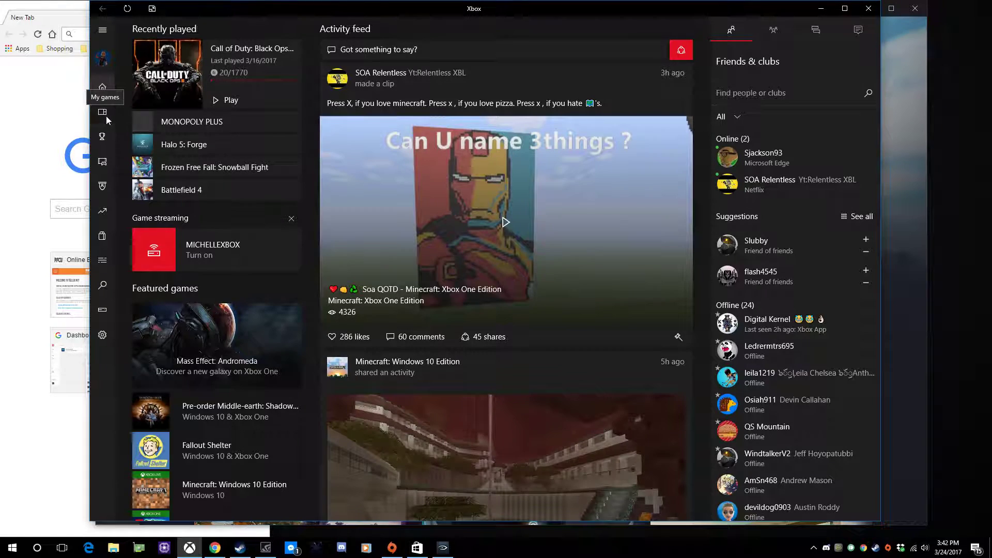
Open My games, scroll to the H section and launch Halo 5: Forge
left_click(107, 119)
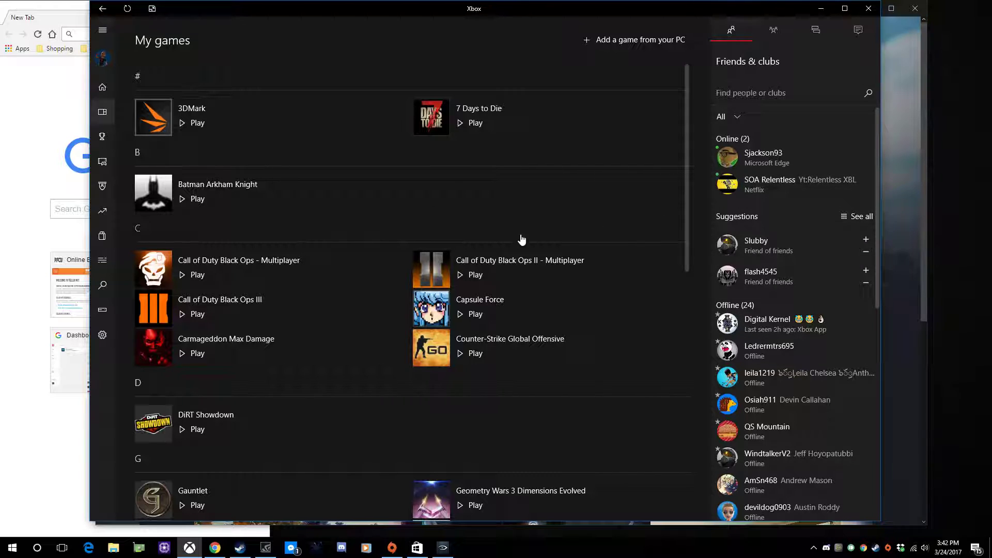
scroll(421, 292, "down", 3)
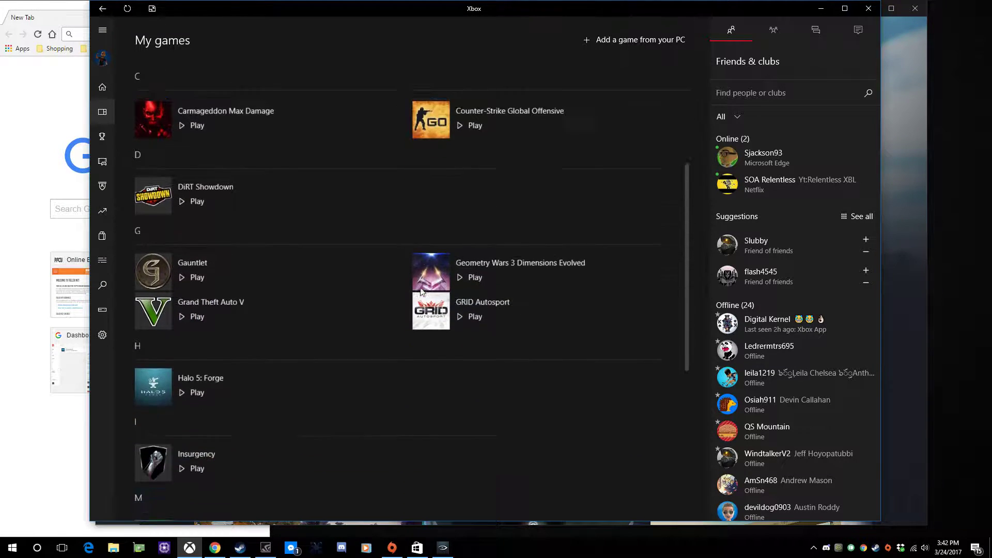
scroll(421, 292, "down", 3)
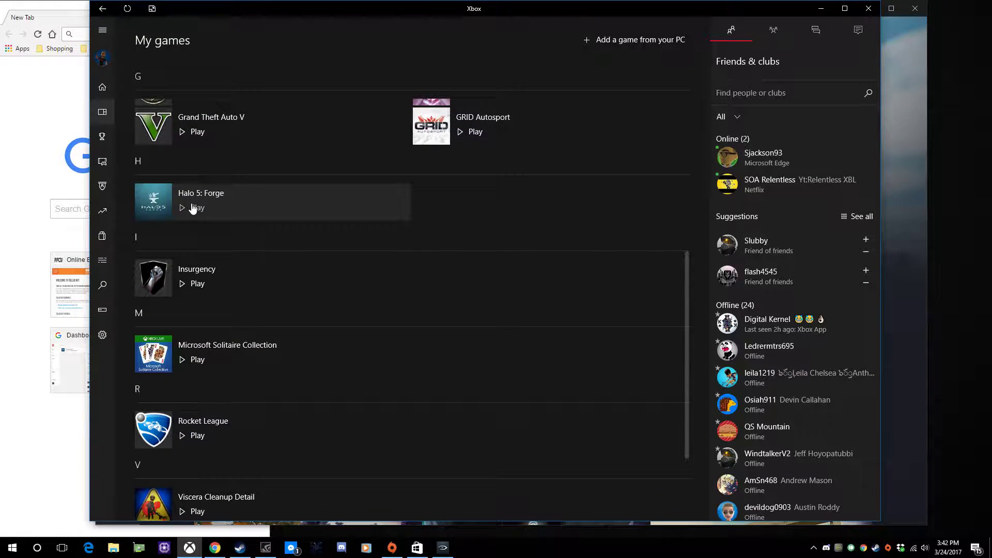
left_click(825, 9)
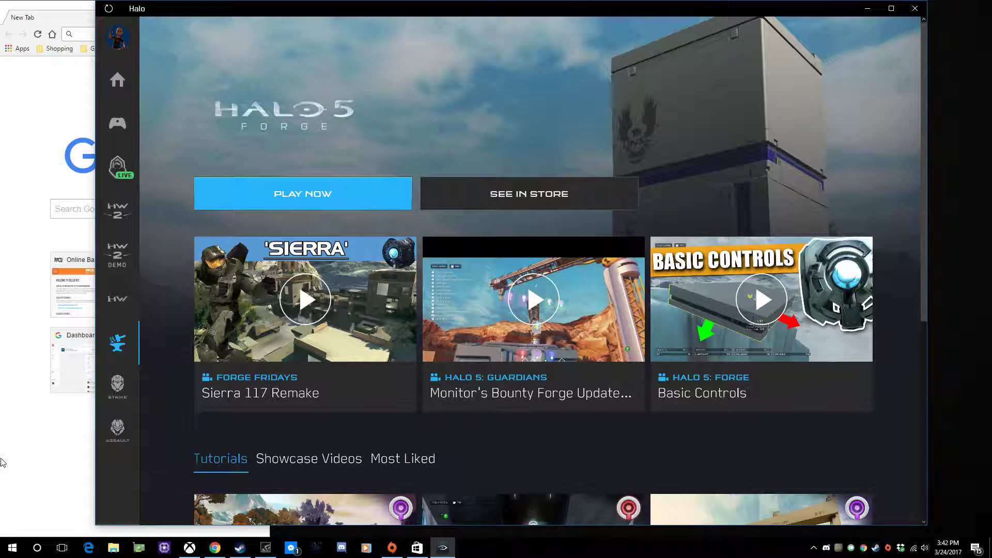
Open the Start menu and scroll the app list to the Halo and Halo 5: Forge entries
left_click(12, 547)
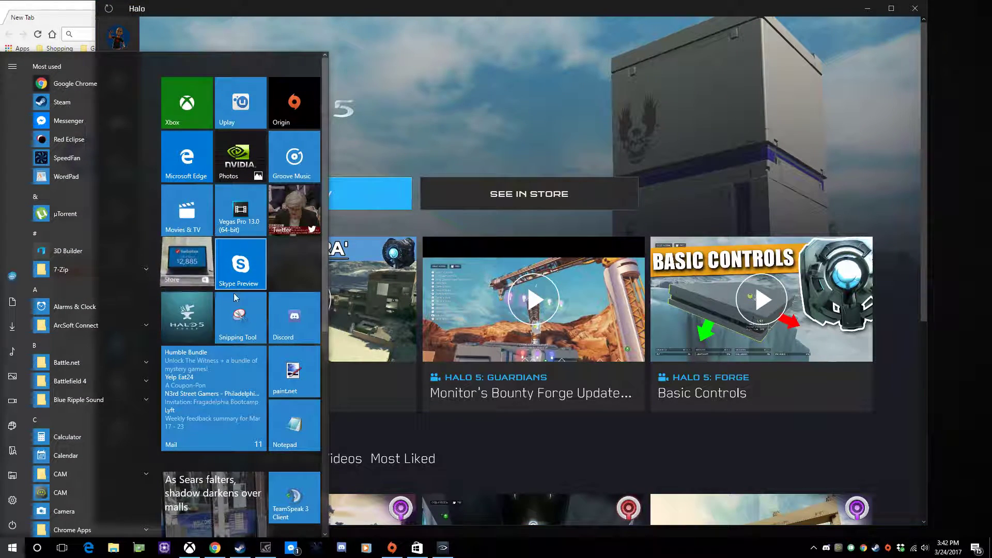
scroll(101, 438, "down", 10)
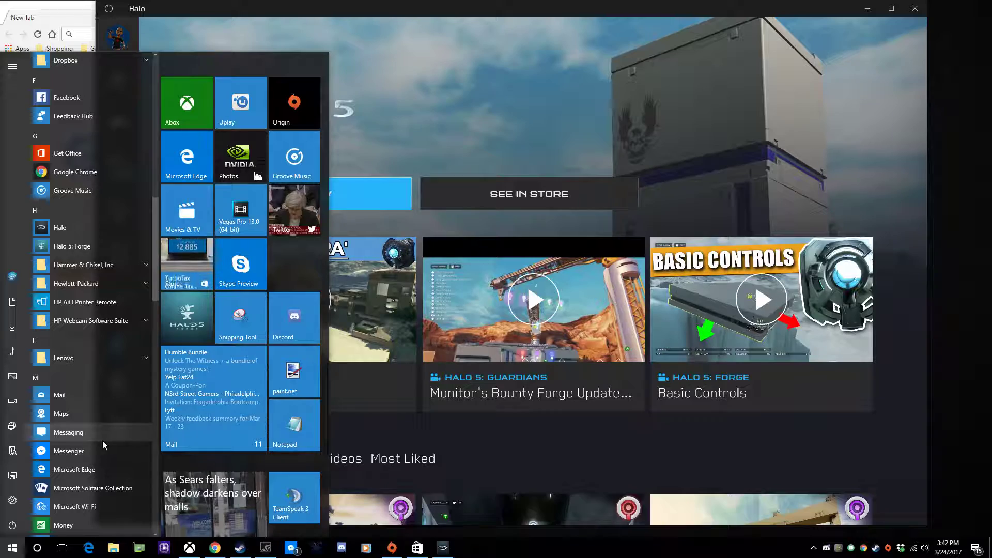
Open Microsoft Store and go from Home to the Games section
left_click(529, 193)
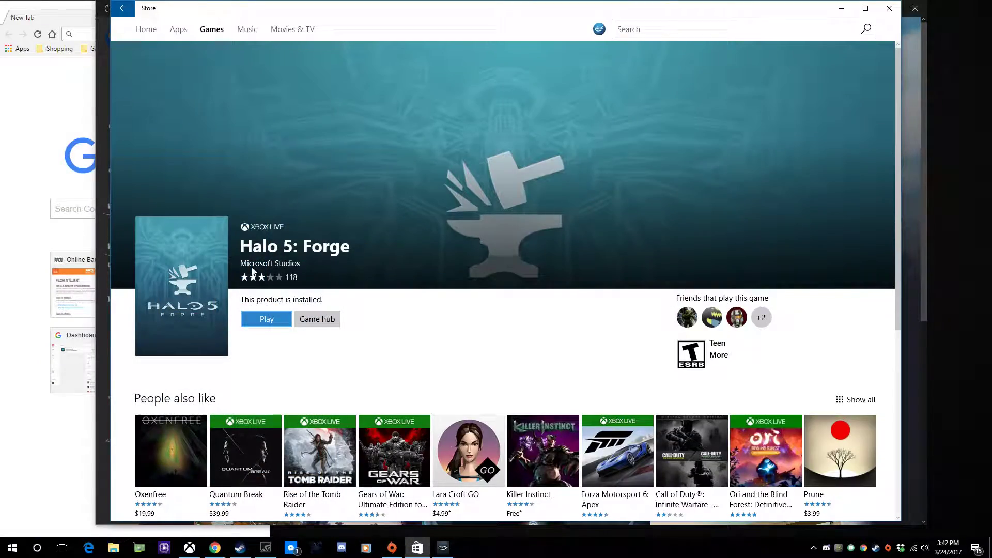
left_click(145, 31)
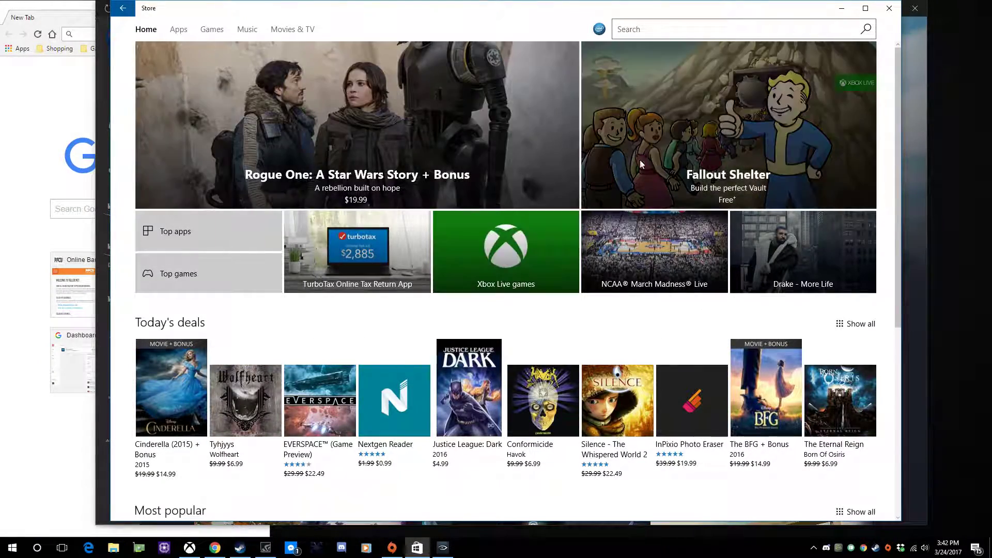
left_click(212, 30)
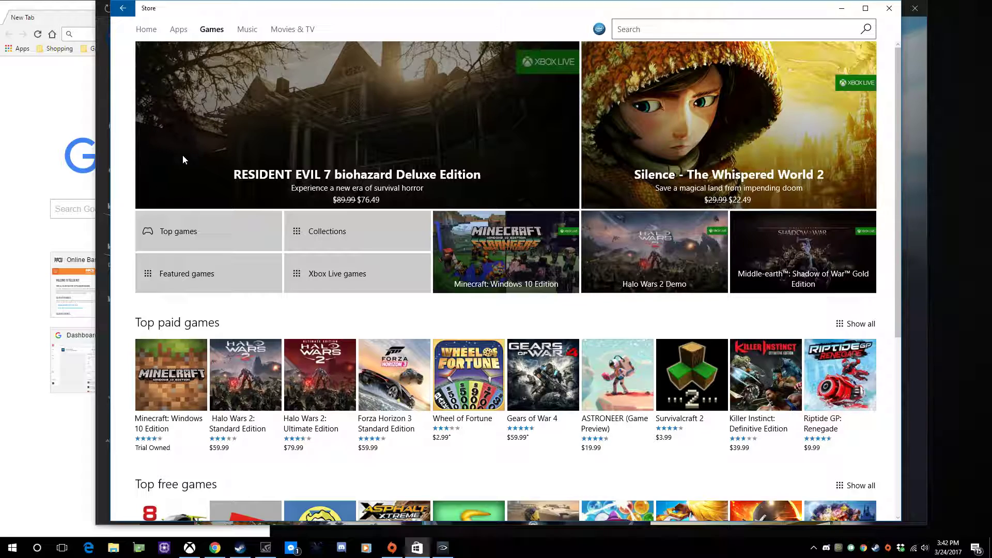
Browse the Games listings, then step back via Halo 5: Forge to the bundle page
scroll(332, 264, "down", 6)
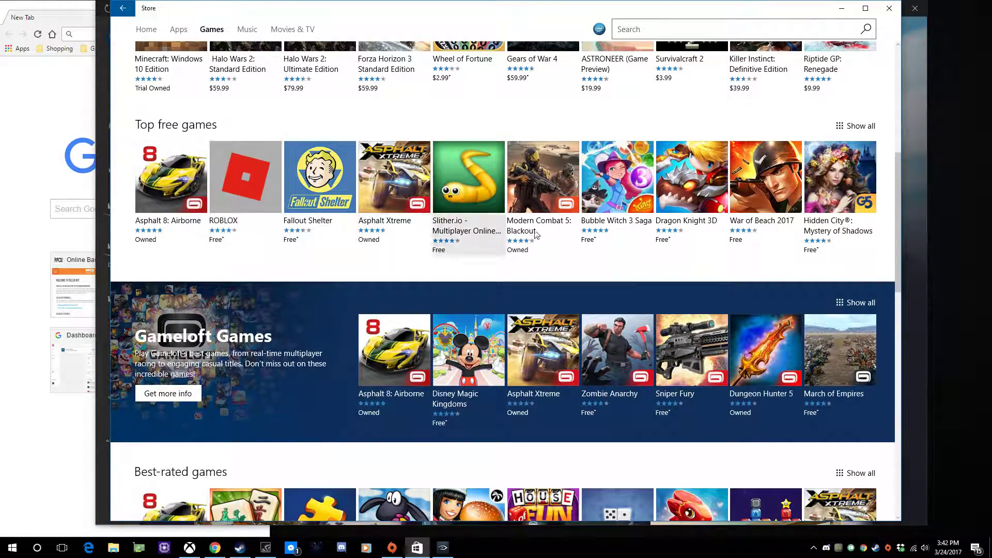
scroll(765, 227, "down", 5)
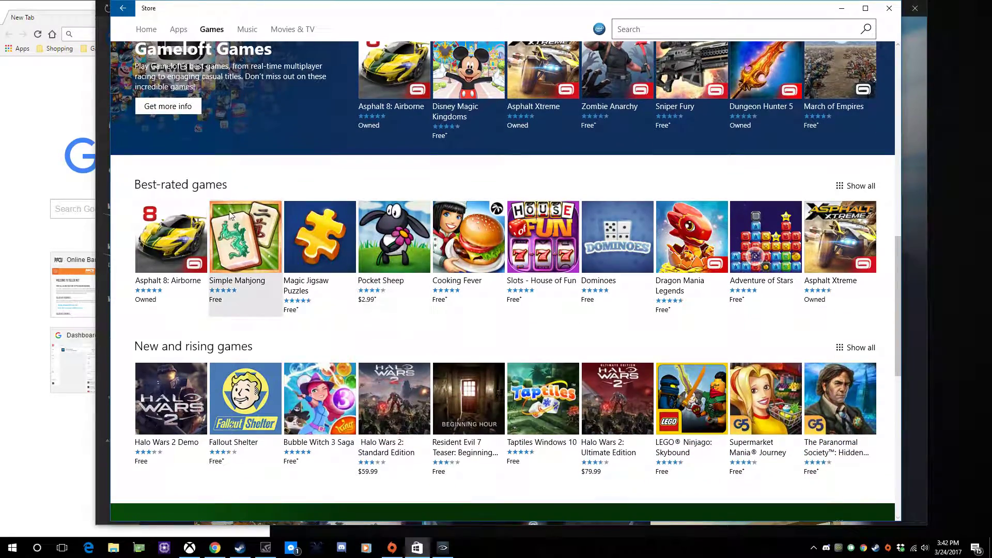
scroll(231, 216, "down", 4)
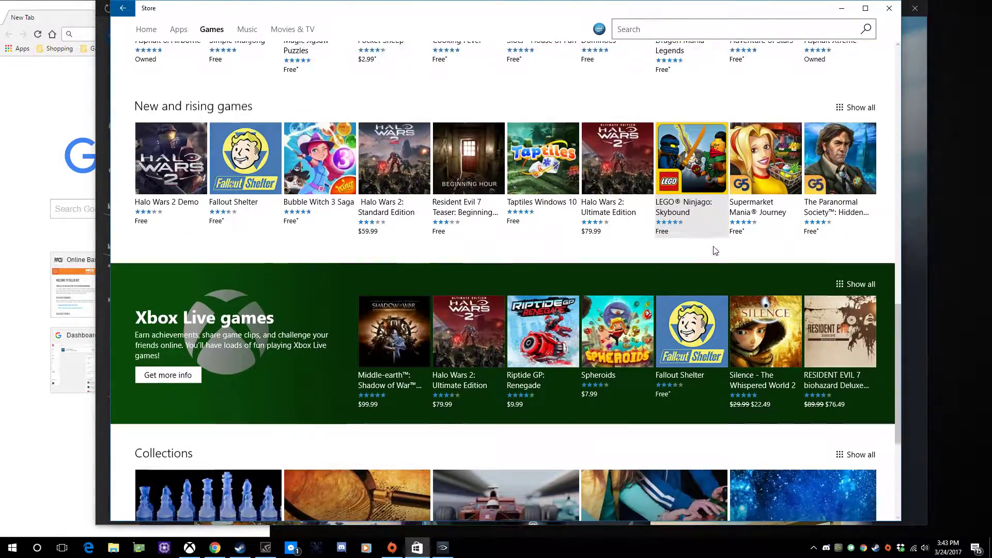
scroll(715, 250, "down", 3)
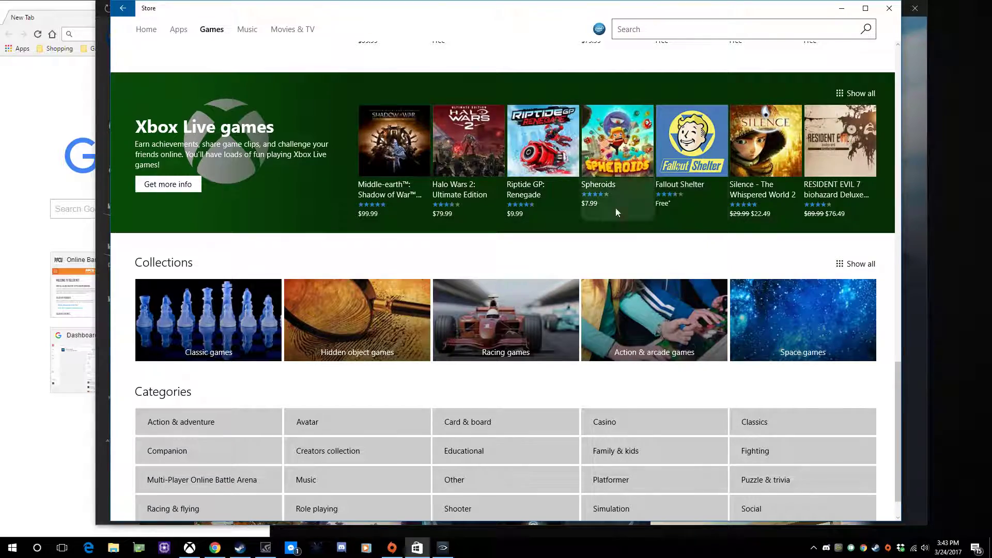
scroll(616, 208, "up", 6)
scroll(611, 235, "down", 2)
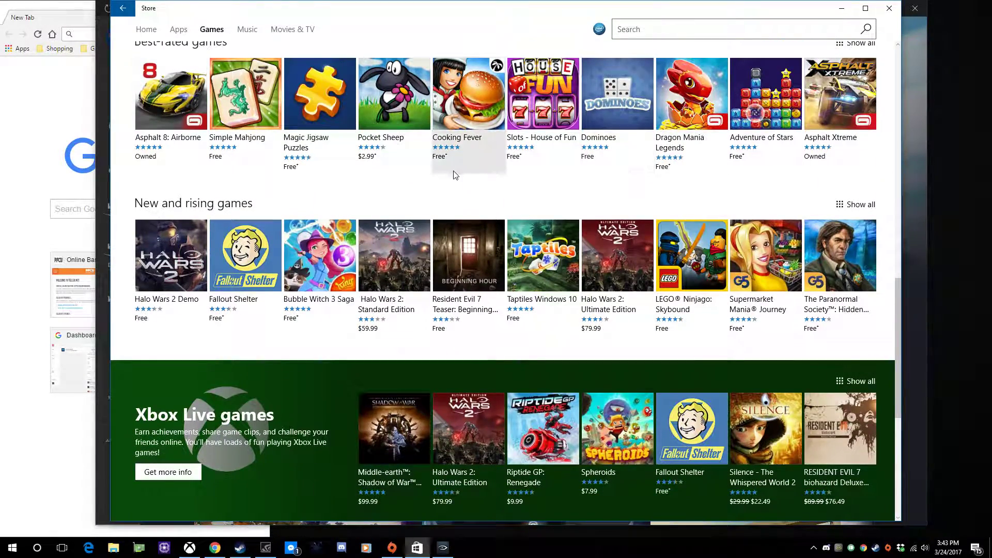
scroll(356, 212, "up", 1)
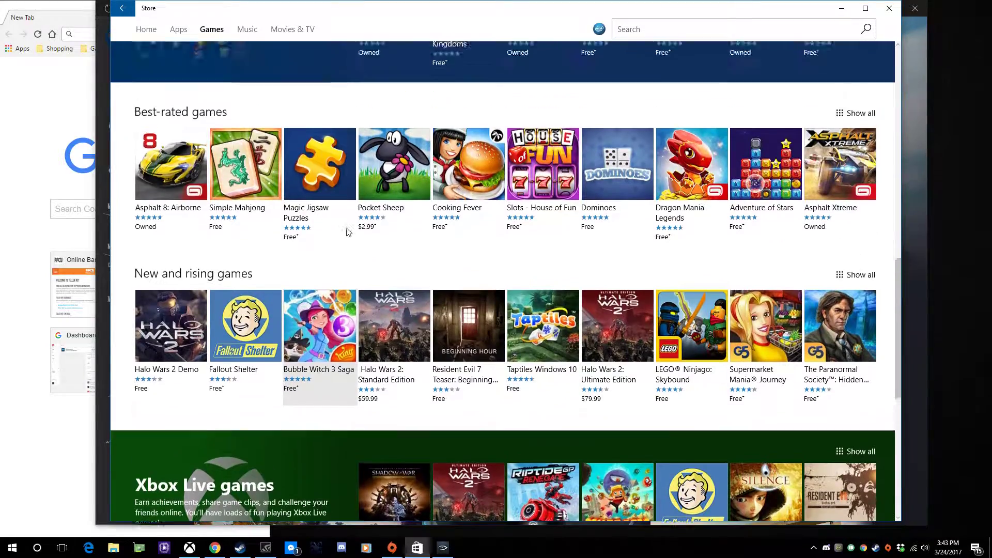
scroll(346, 227, "down", 4)
scroll(347, 227, "up", 4)
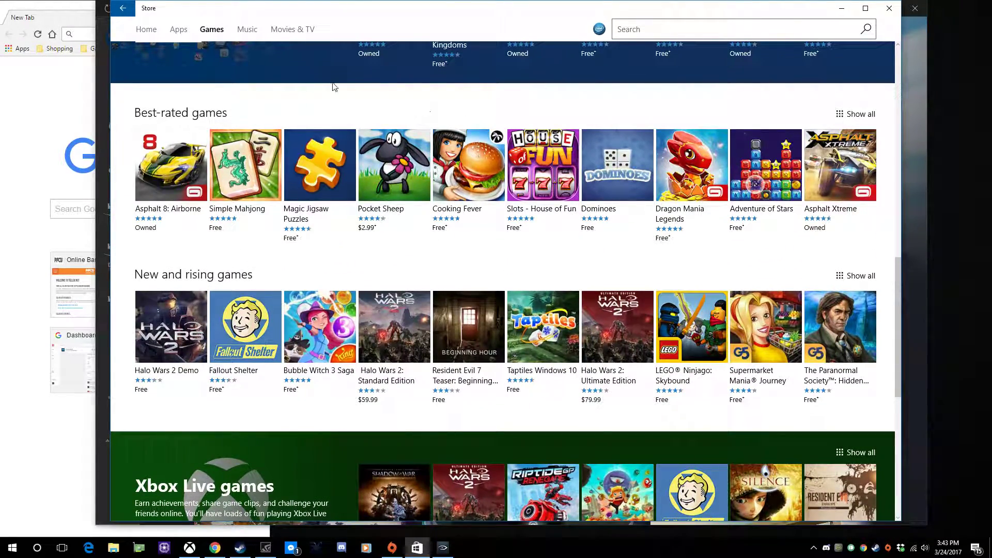
left_click(123, 9)
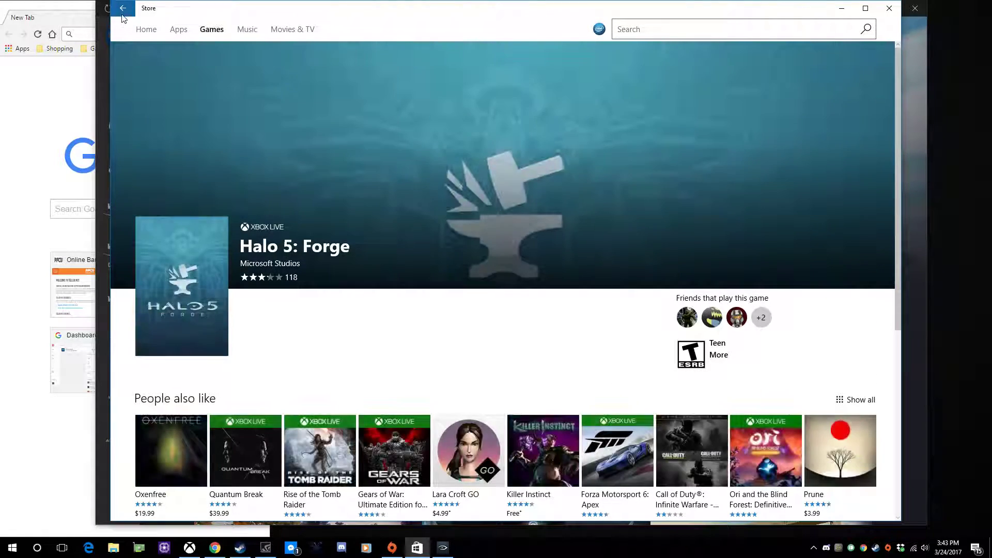
left_click(126, 14)
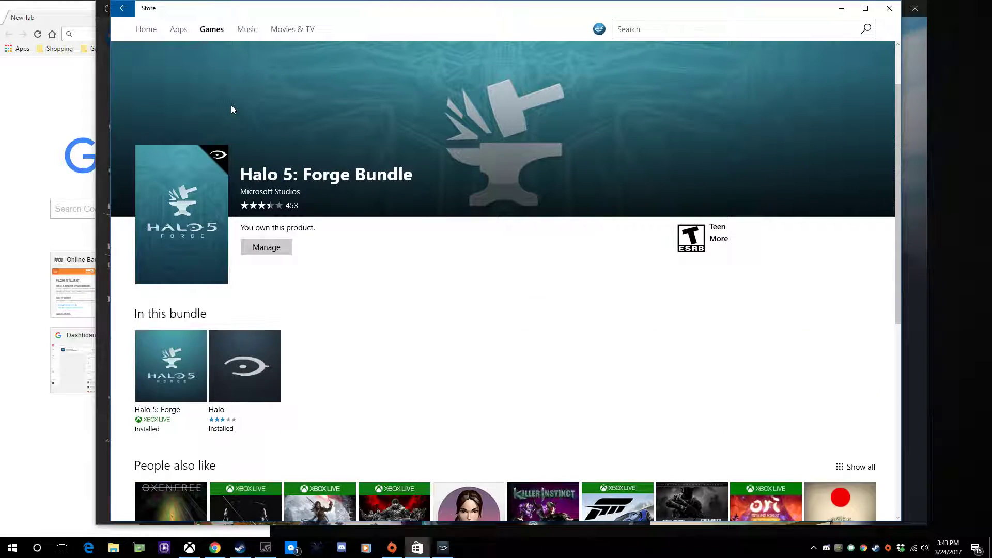